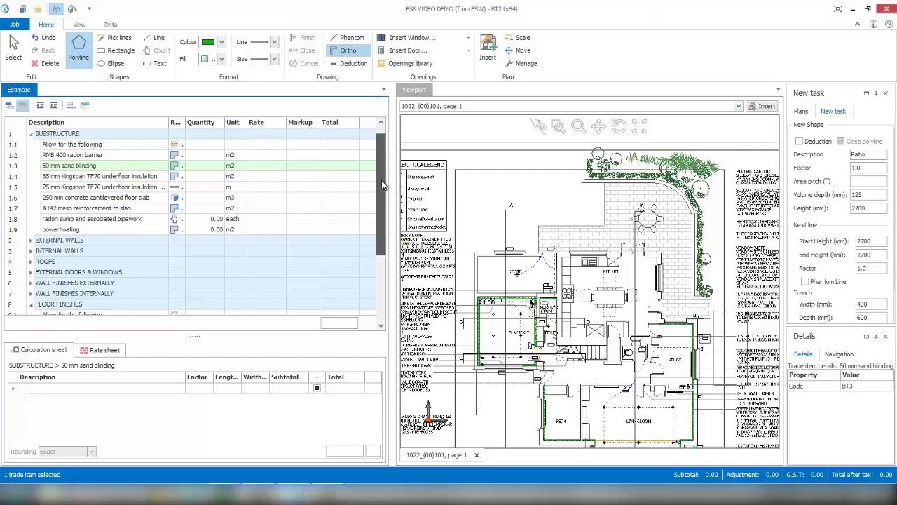
Select the Sandstone Pavings Complete item under SITEWORKS and set its result type to Area.
drag(382, 180, 389, 238)
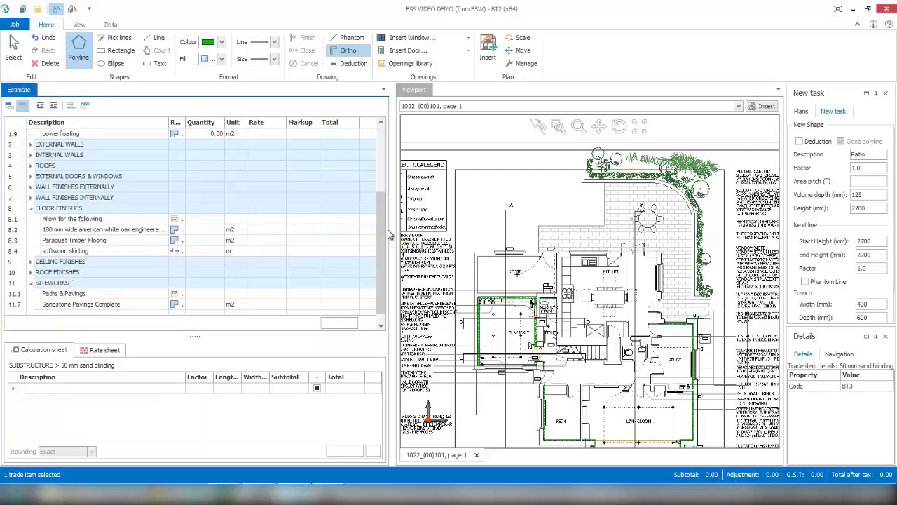
click(143, 306)
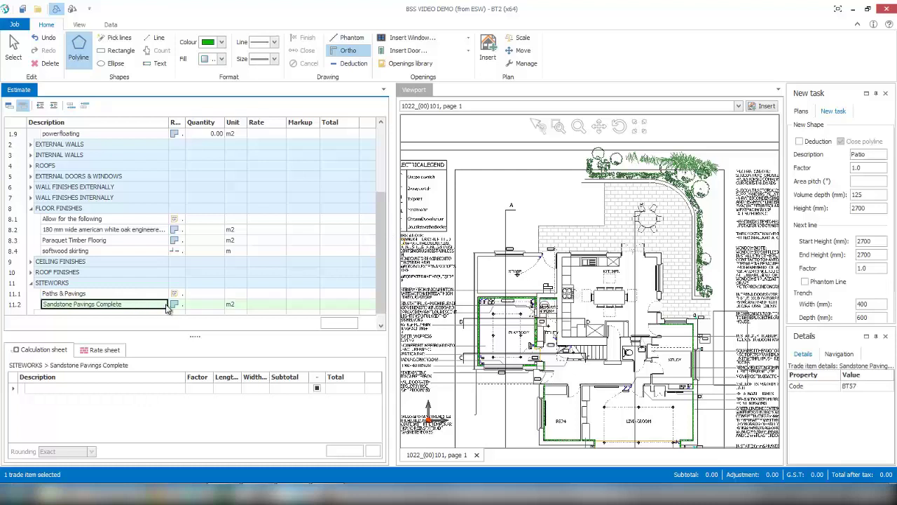
scroll(377, 302, down, 1)
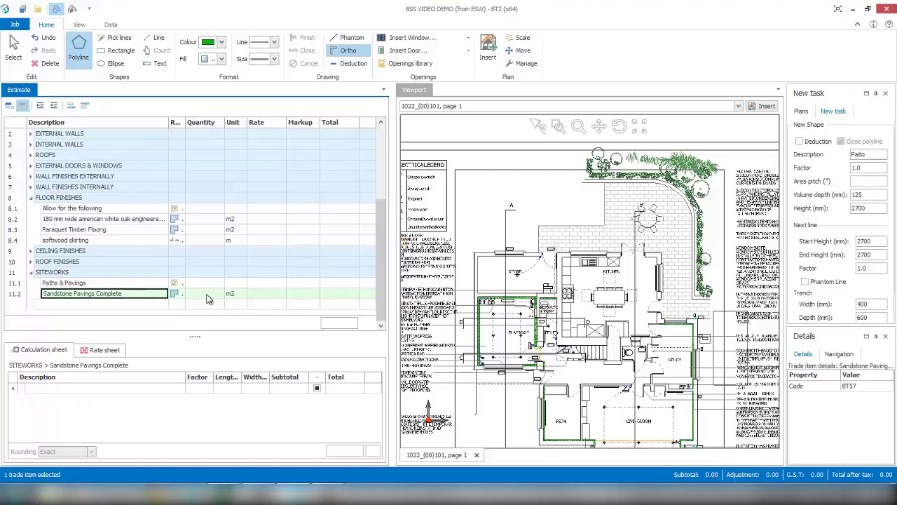
click(179, 294)
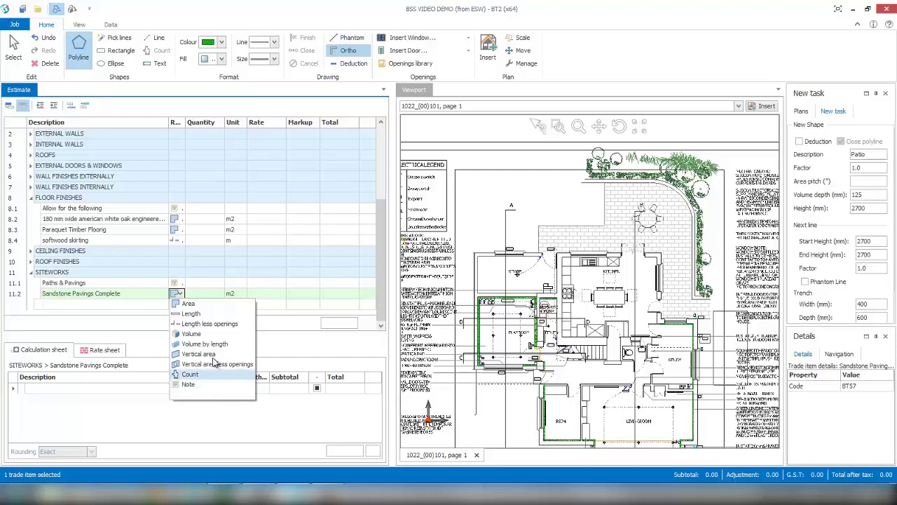
click(190, 304)
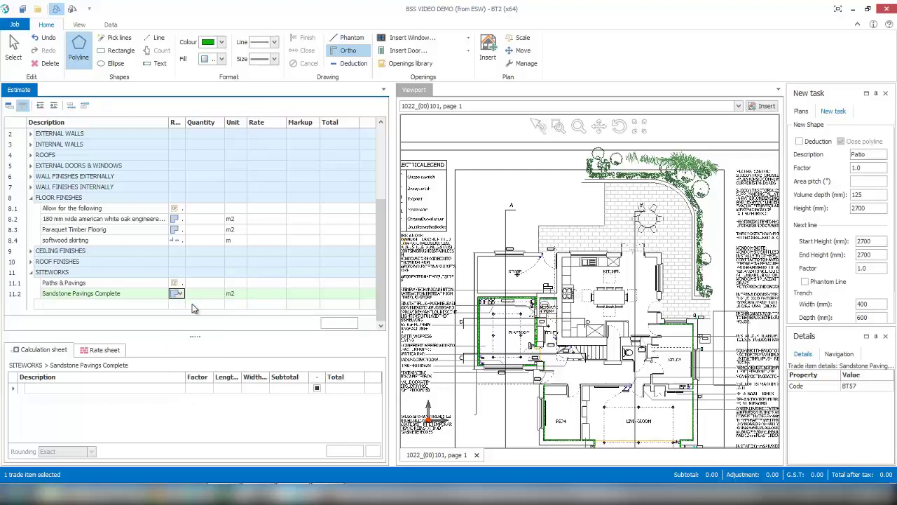
click(210, 298)
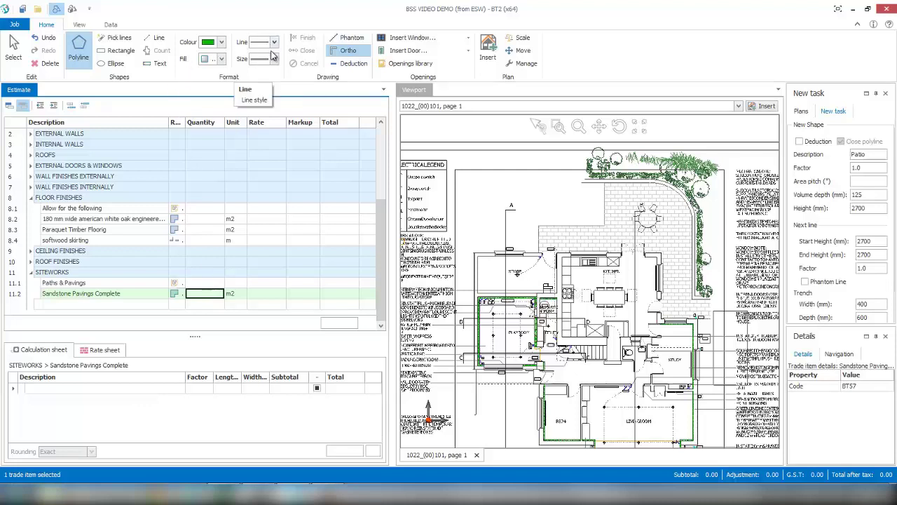
Set the shape format to a green colour with a transparent fill.
click(221, 43)
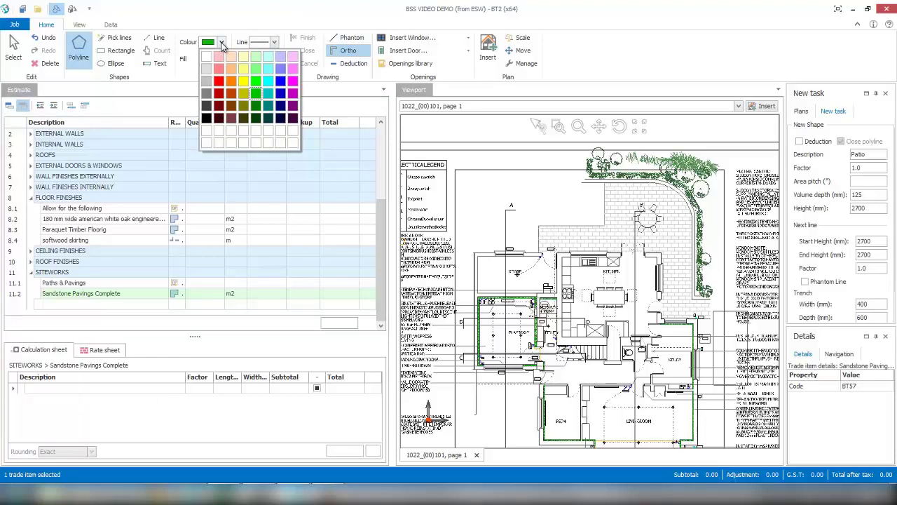
click(257, 94)
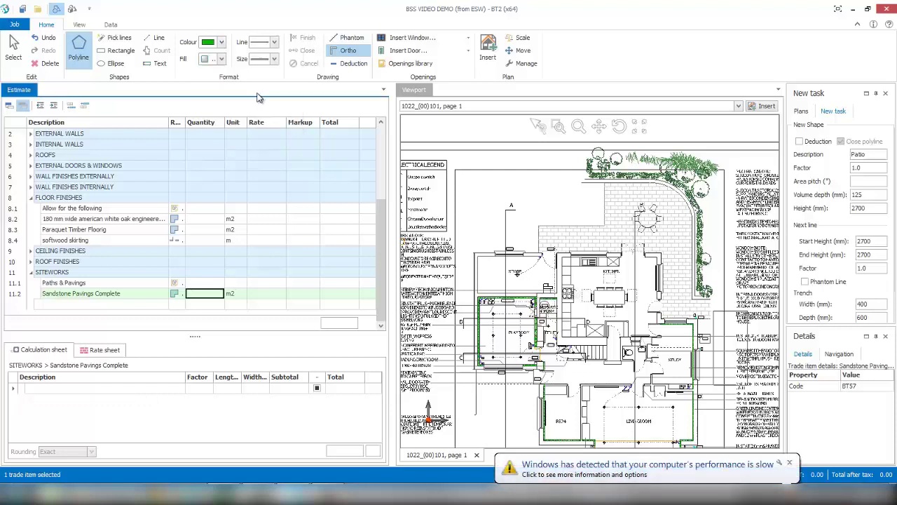
click(221, 59)
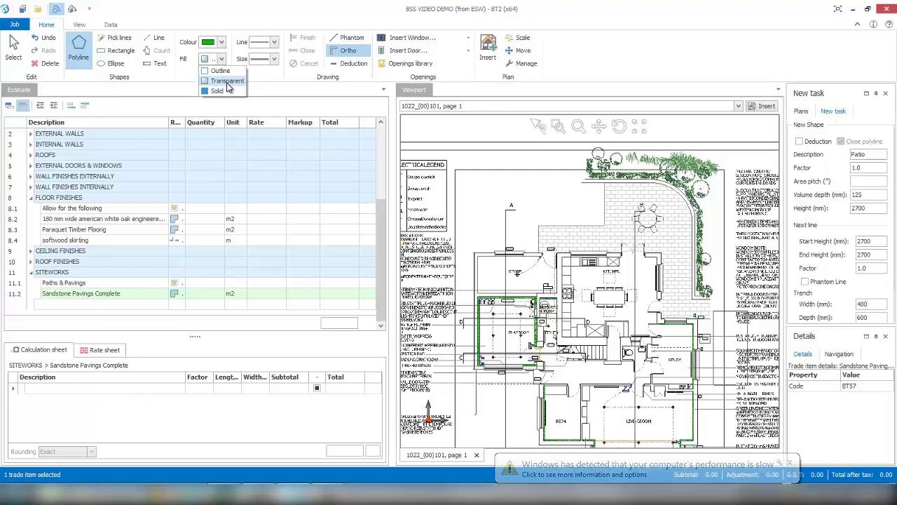
click(226, 83)
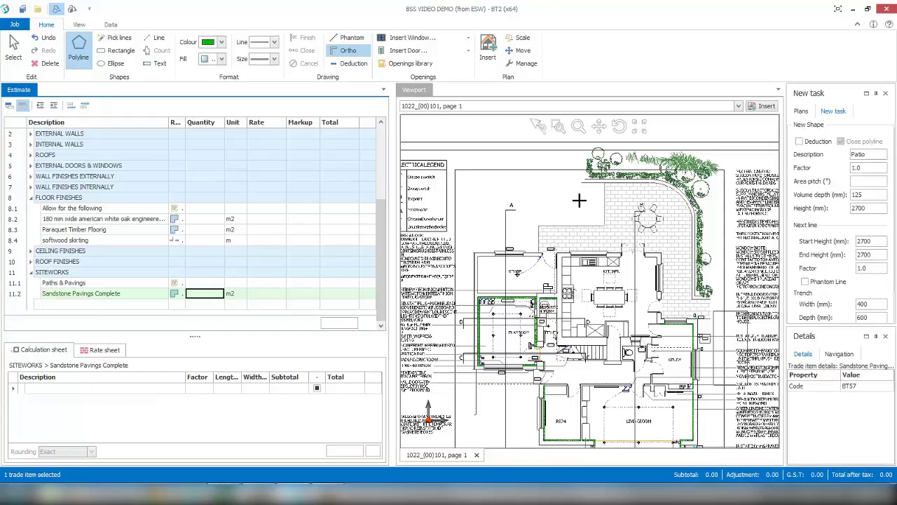
Start the Patio polyline at the outer corner of the narrow paving strip above the kitchen and trace its upper edge to the inner corner.
click(614, 220)
scroll(614, 219, up, 5)
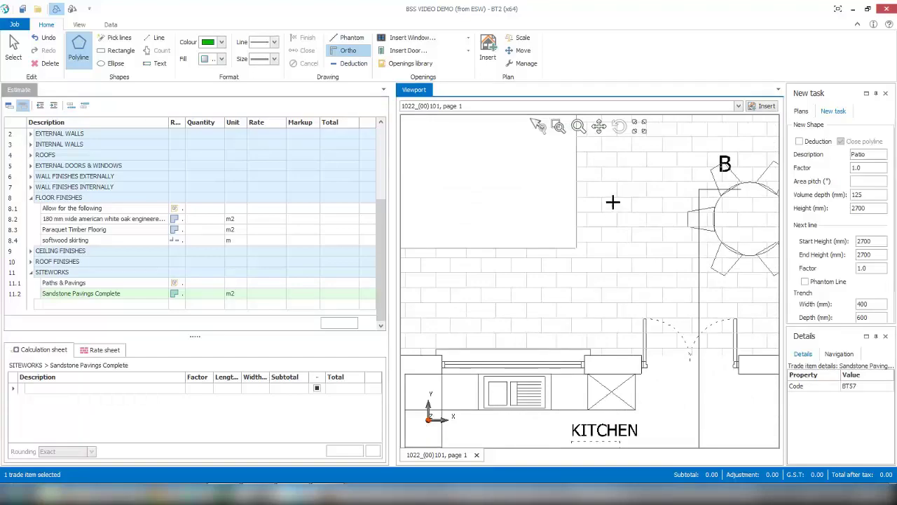
scroll(613, 202, down, 5)
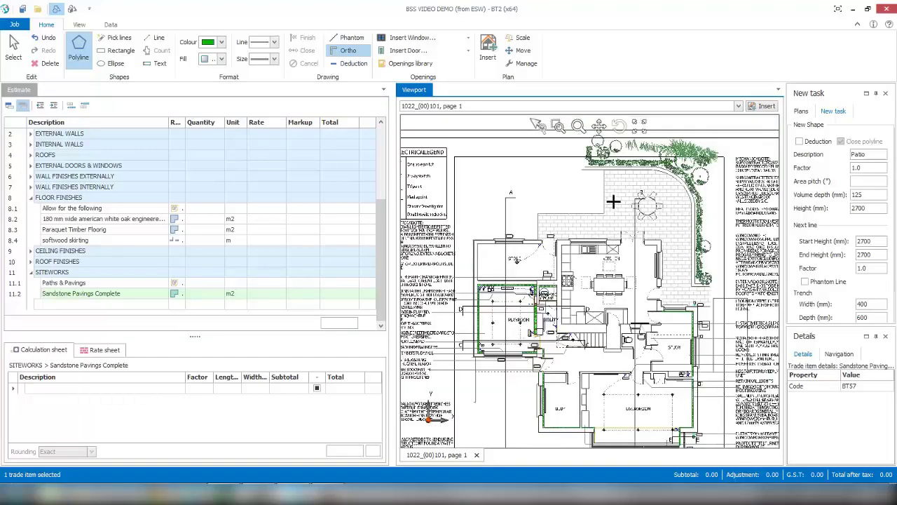
drag(613, 199, 592, 250)
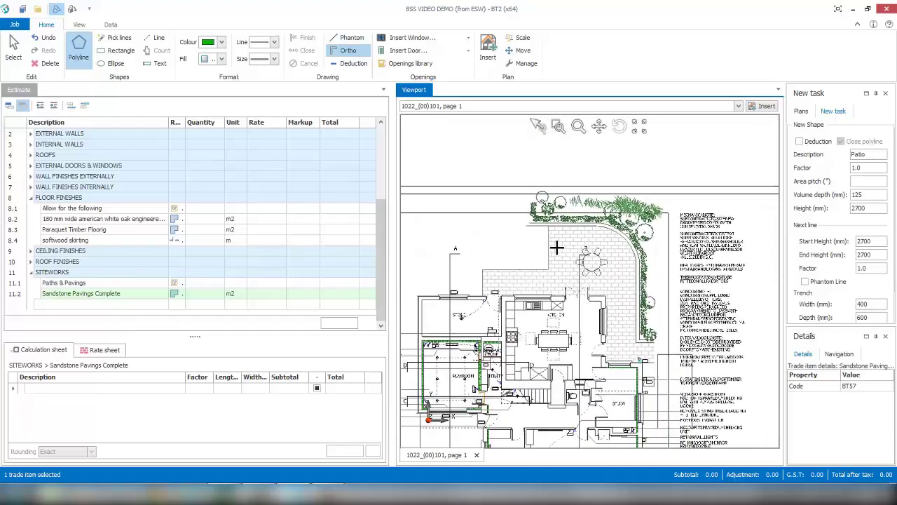
scroll(560, 244, up, 3)
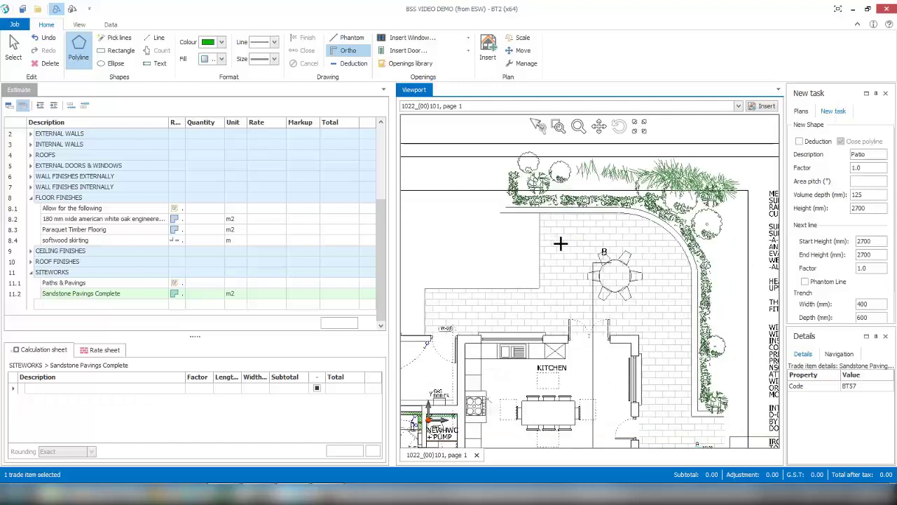
drag(556, 244, 597, 209)
scroll(585, 227, down, 3)
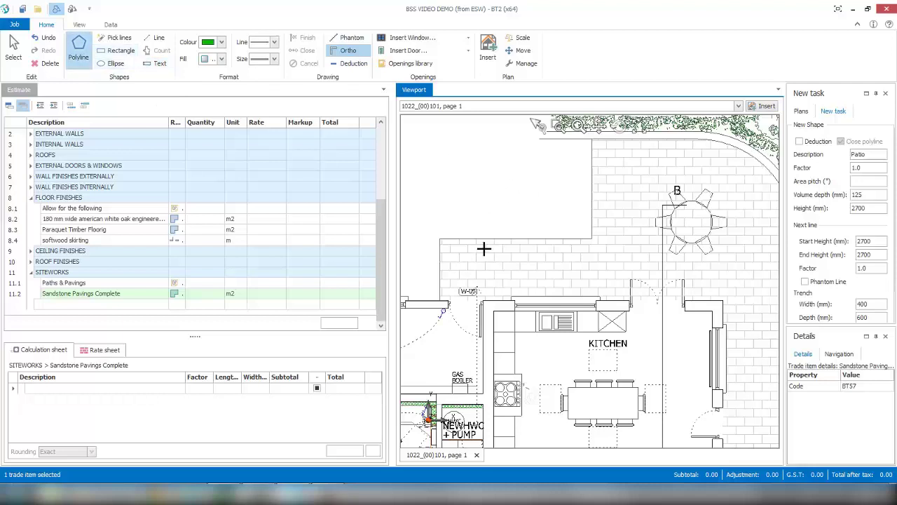
drag(483, 246, 496, 232)
scroll(476, 231, up, 1)
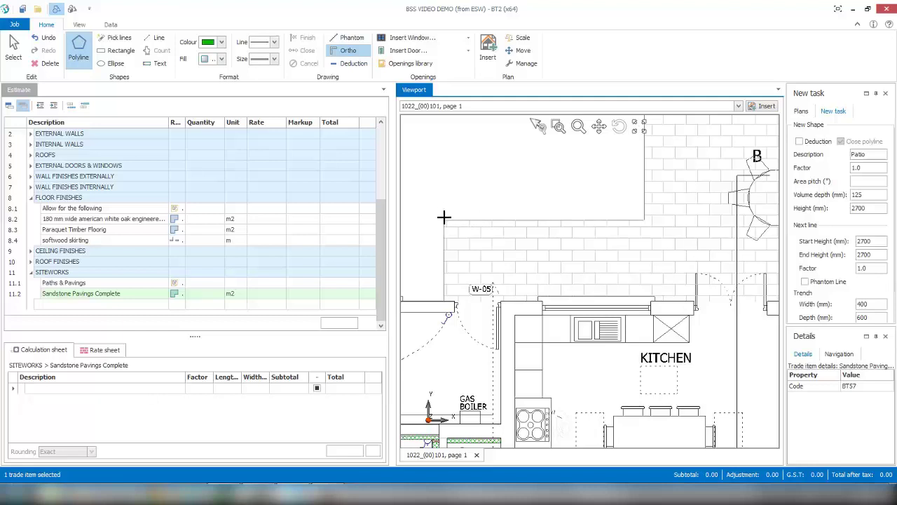
click(444, 219)
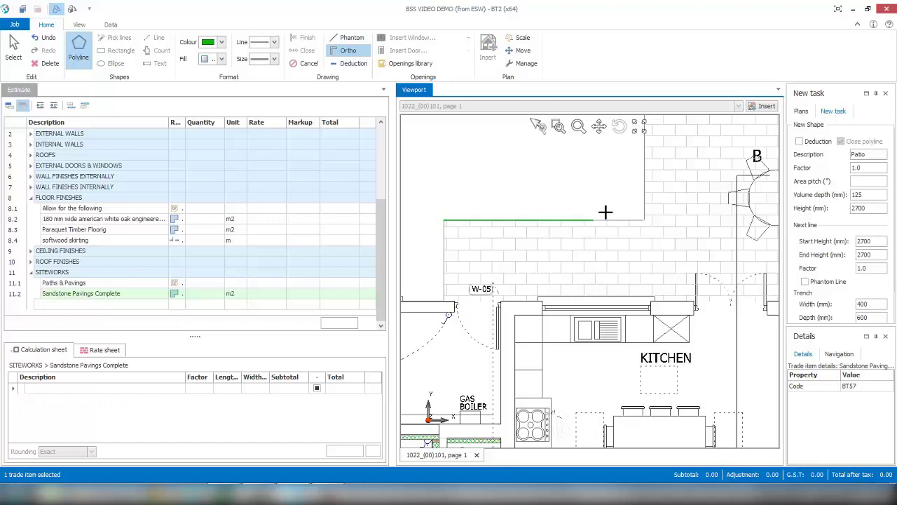
click(645, 219)
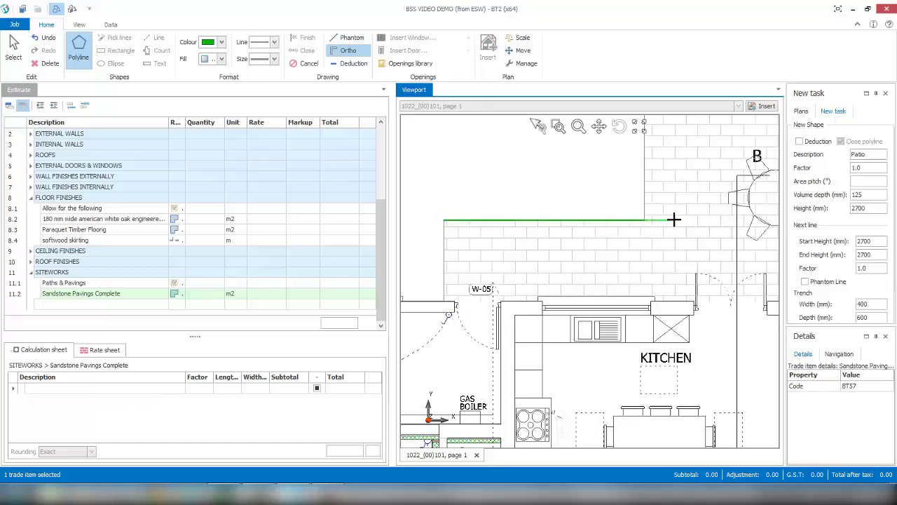
Continue the patio outline up the paving's inner edge and along its top edge to the start of the curve.
drag(675, 220, 621, 295)
drag(614, 246, 572, 274)
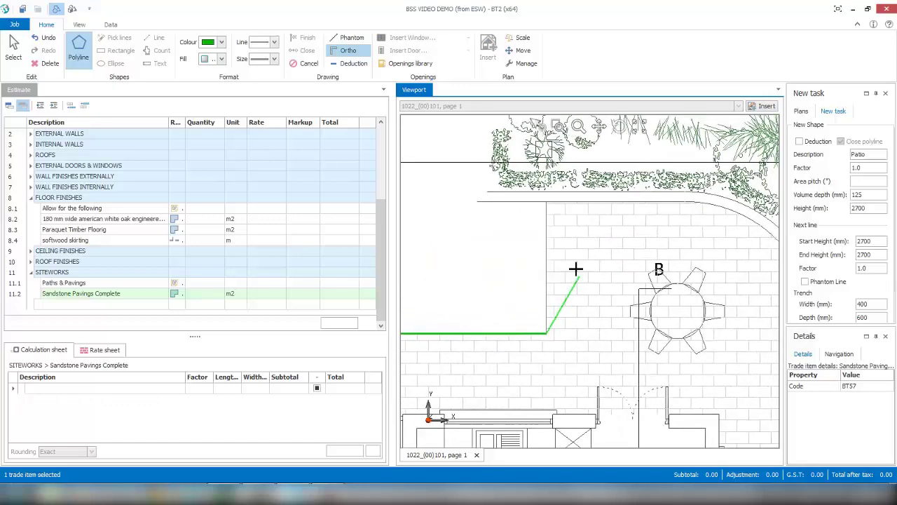
click(545, 201)
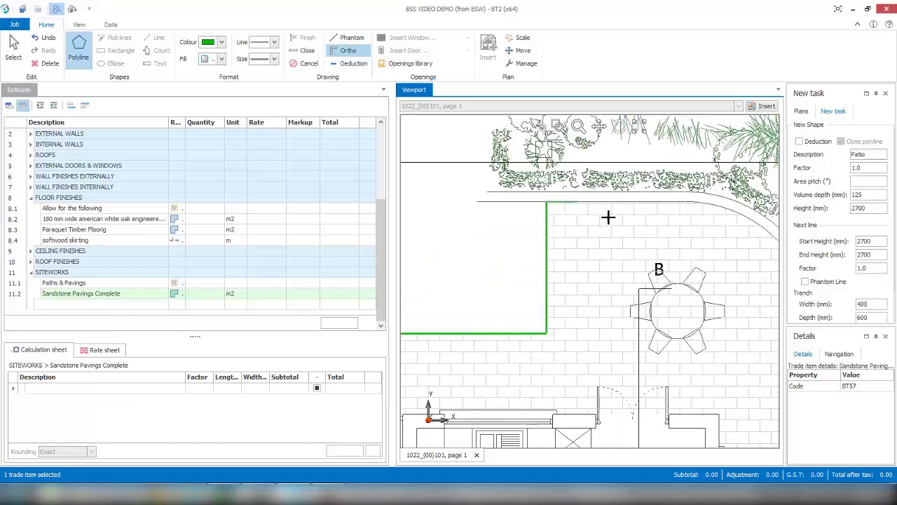
drag(676, 205, 609, 222)
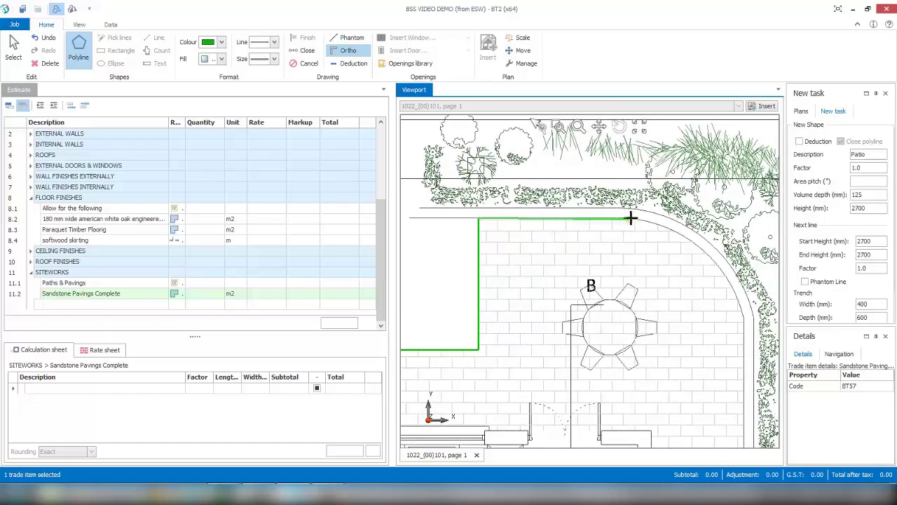
click(630, 218)
Trace the curved corner of the patio beside the planting as an arc ending where the straight side begins.
drag(644, 300, 643, 263)
scroll(642, 263, down, 1)
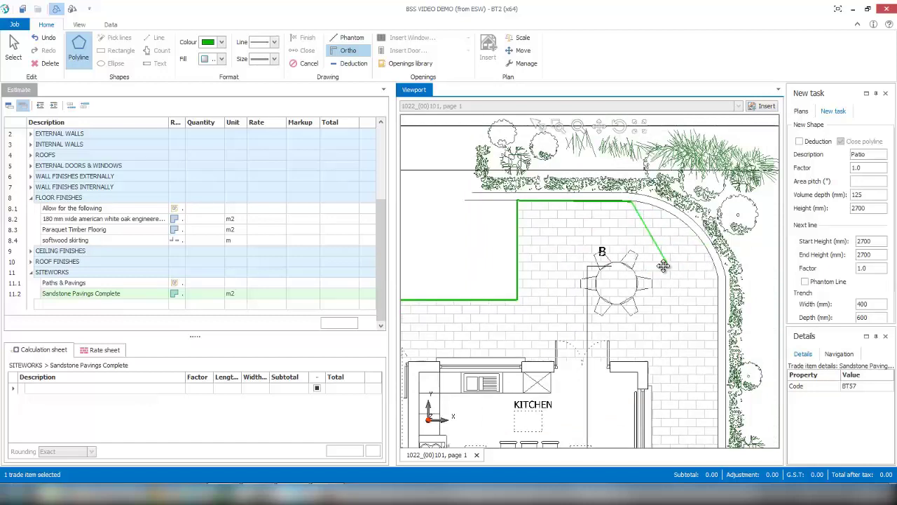
drag(659, 269, 624, 250)
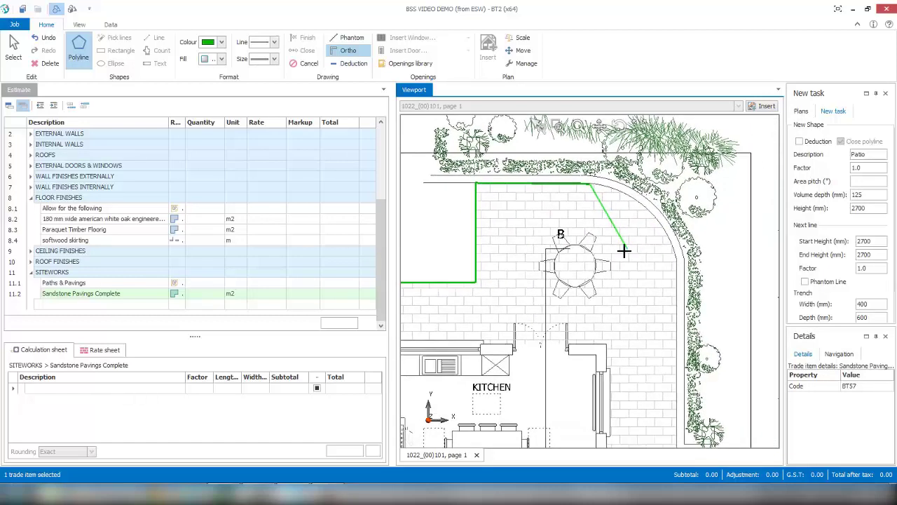
click(676, 257)
click(660, 227)
scroll(621, 279, down, 1)
scroll(622, 279, down, 2)
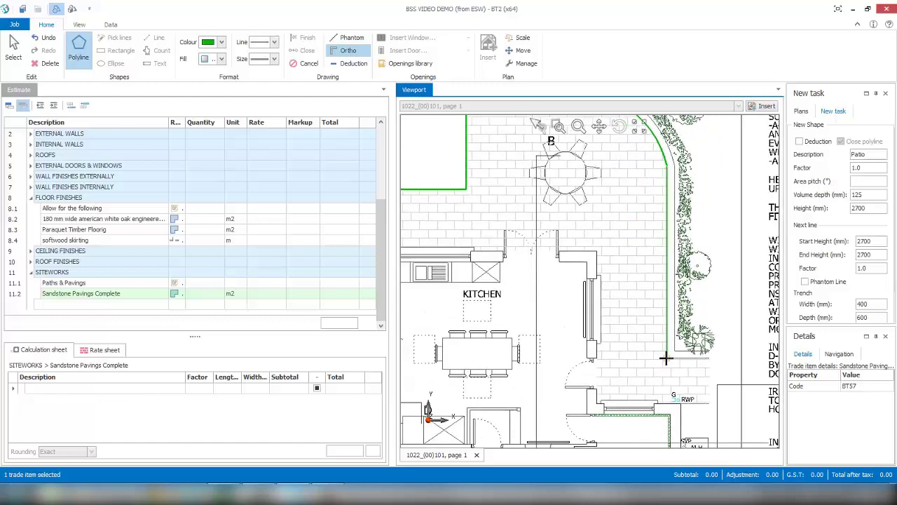
Continue the patio outline down the straight garden side and around the paving's lower end to the house wall.
click(665, 358)
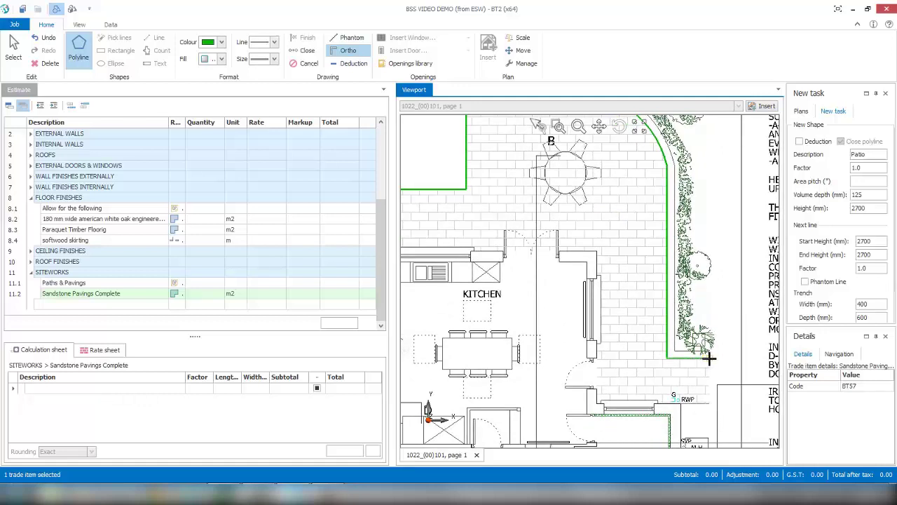
click(710, 358)
click(710, 402)
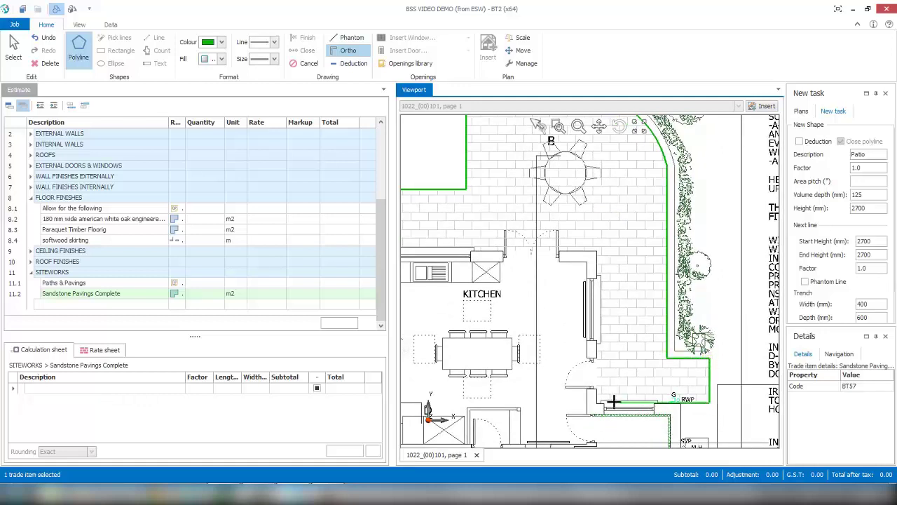
click(596, 402)
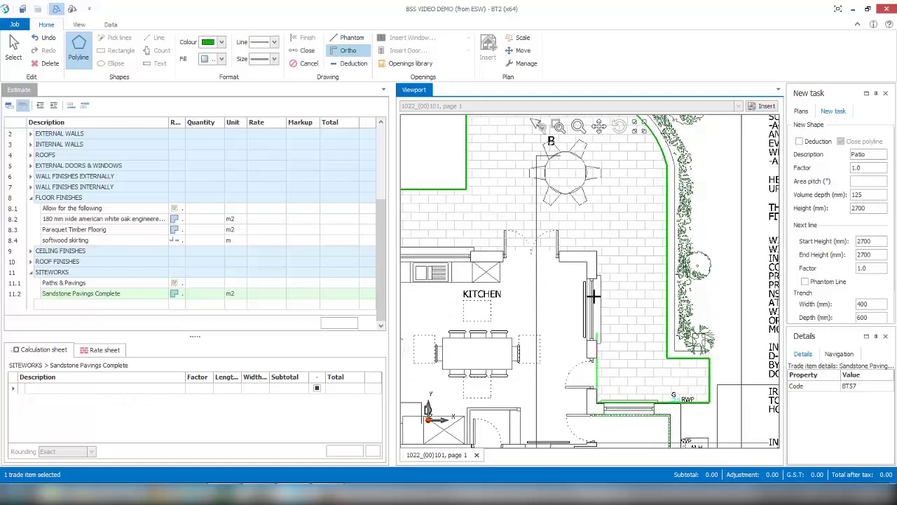
Follow the kitchen's outer walls back to the end of the narrow strip and close the patio outline at its starting point.
click(596, 250)
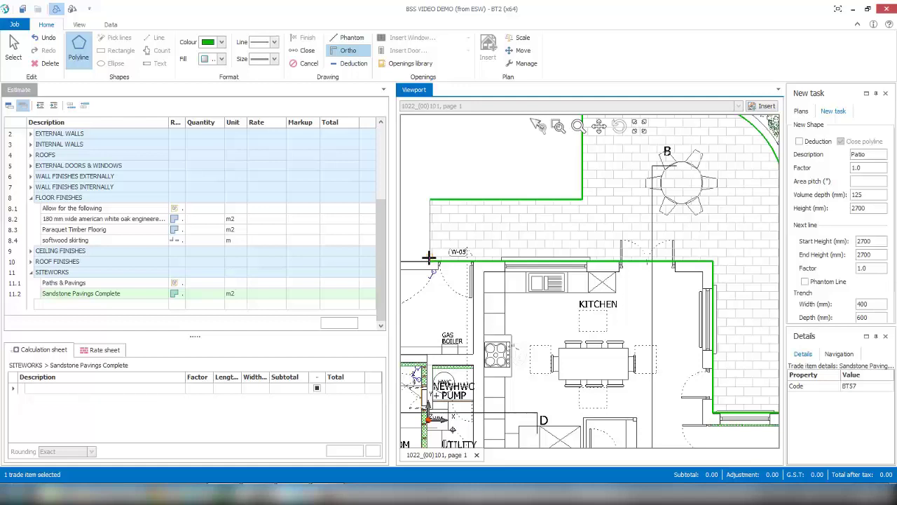
click(429, 259)
click(430, 203)
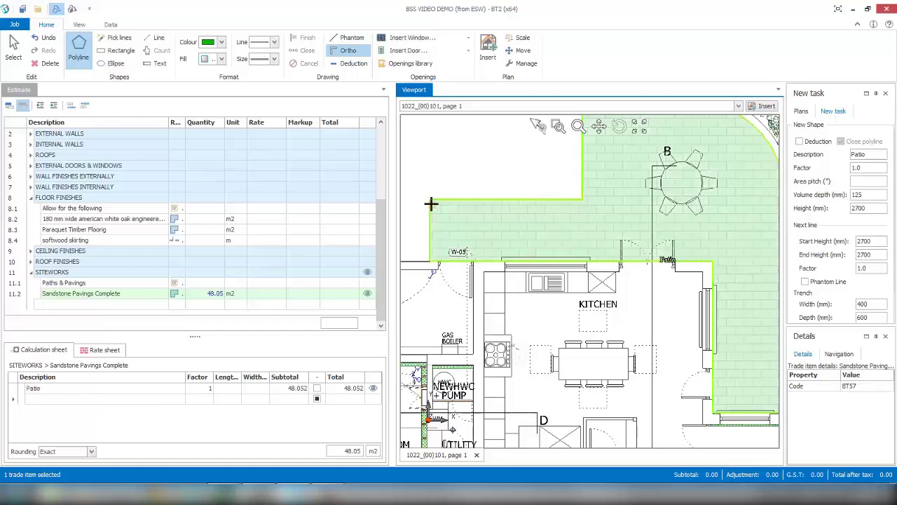
Select the Patio entry in the calculation sheet and examine the measured area on the plan.
scroll(505, 220, down, 2)
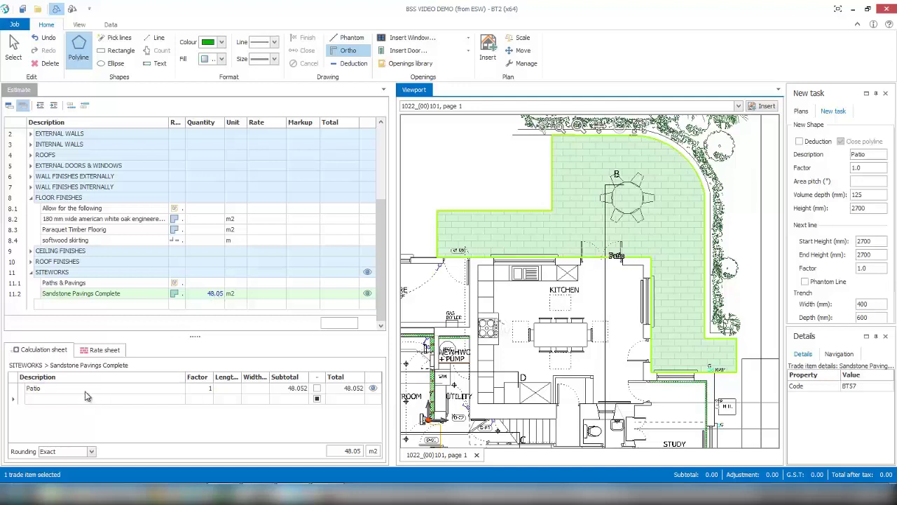
click(45, 390)
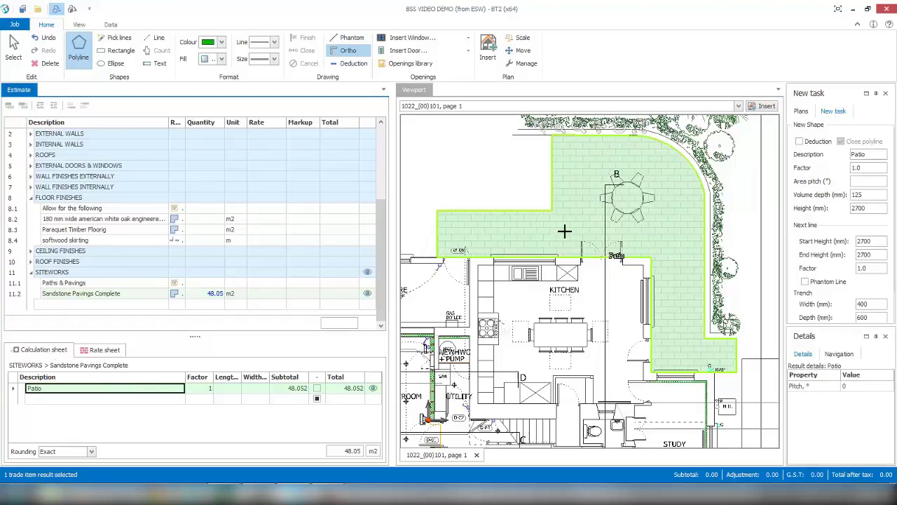
drag(564, 311, 581, 294)
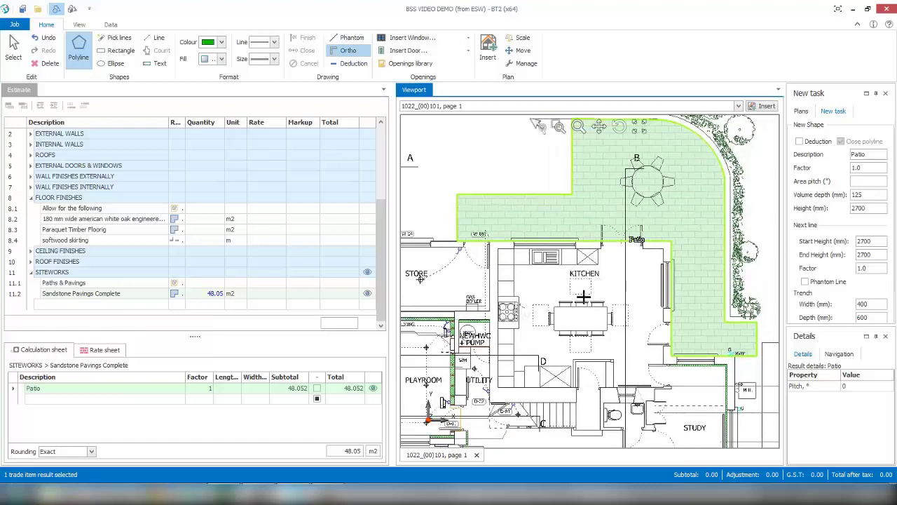